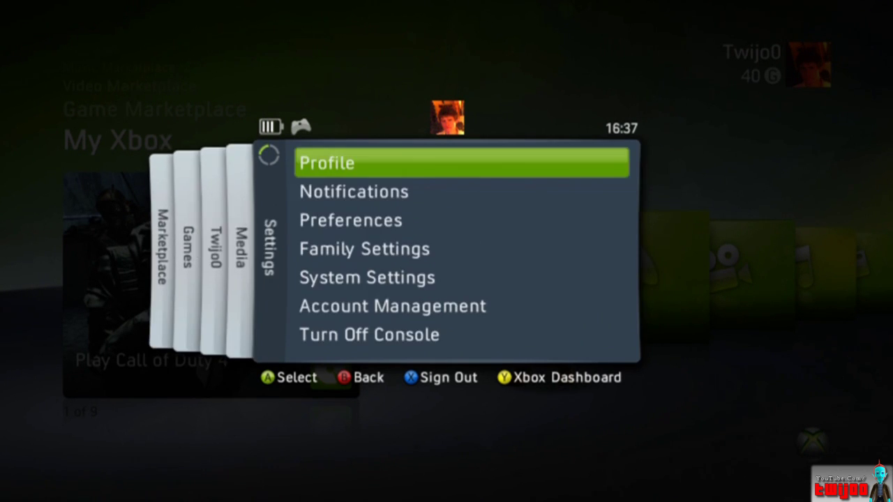
key("Right")
key("Right")
key("Right")
key("Right")
key("Right")
key("Right")
Step: Switch the Xbox guide from Settings to the Media section and lower the music volume
key("Left")
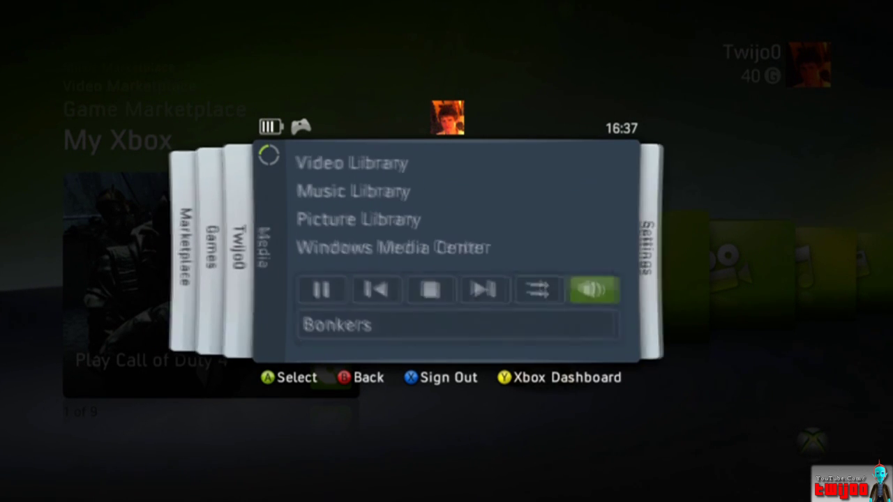
key("Return")
key("Left")
key("Left")
key("Left")
Step: Set the music volume slider in the Media section to about 70 percent
key("Left")
key("Up")
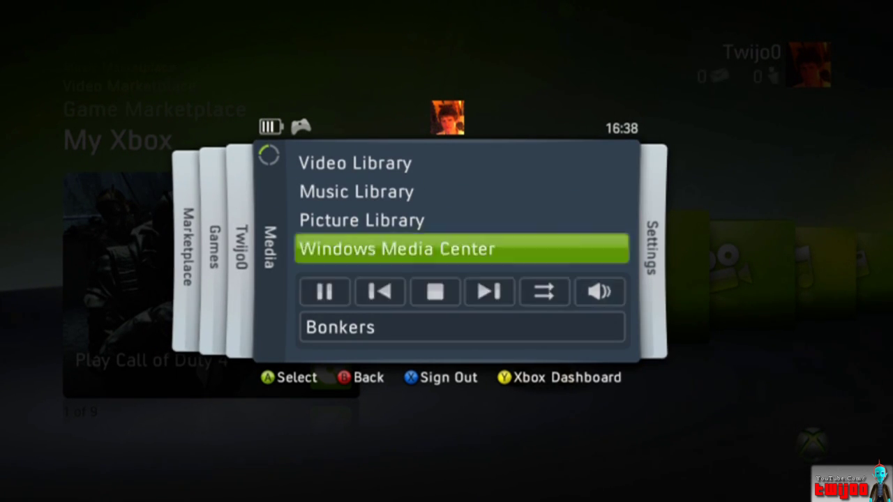
key("Down")
key("Right")
key("Left")
key("Return")
key("Right")
key("Right")
key("Right")
key("Right")
key("Right")
key("Right")
key("Right")
key("Right")
key("Right")
Step: Look through the music playback controls in the Media section, such as previous, stop and next track
key("Left")
key("Left")
key("Left")
key("Left")
key("Left")
key("Left")
key("Left")
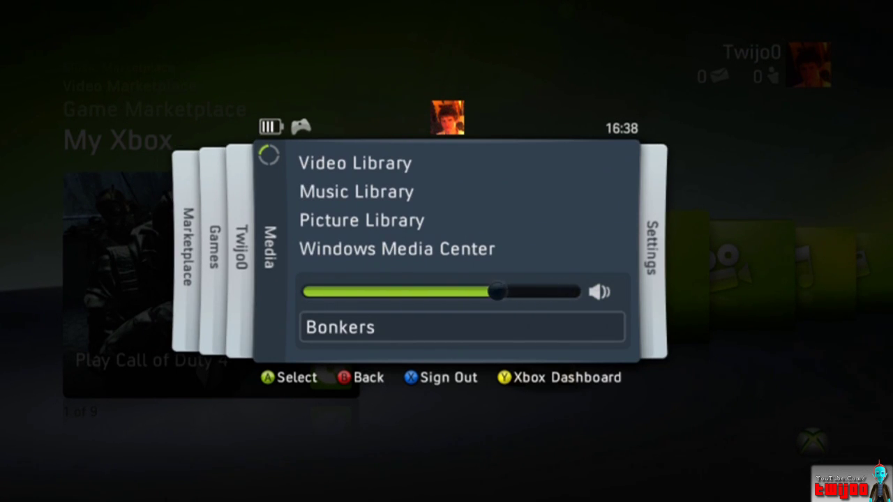
key("Down")
key("Left")
key("Right")
key("Up")
key("Left")
key("Left")
key("Left")
key("Right")
key("Left")
key("Right")
key("Right")
key("Left")
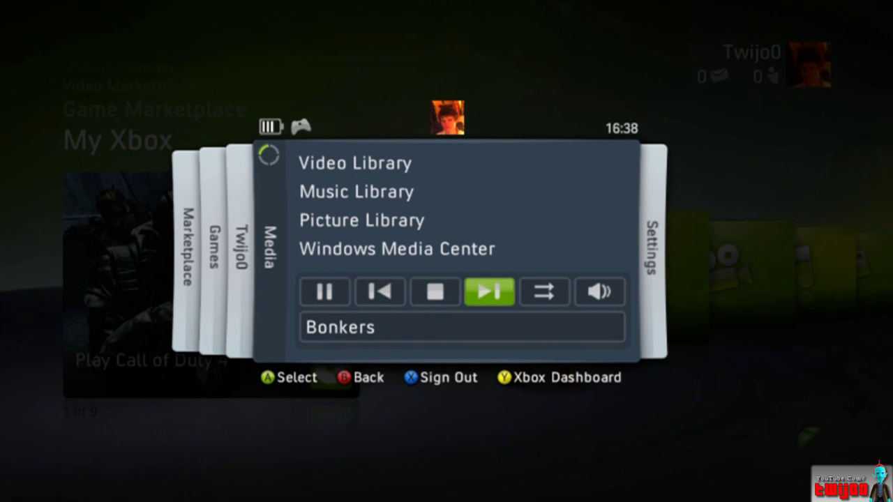
key("Left")
key("Left")
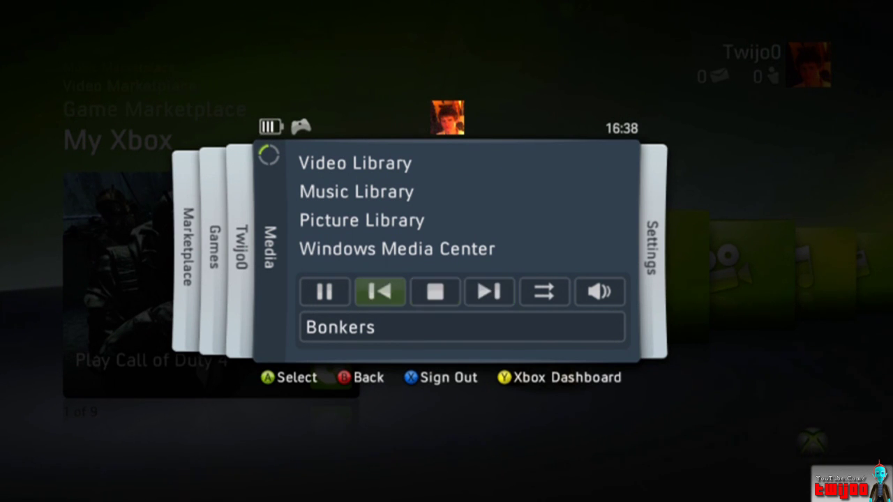
Step: Open the music sources from the current track entry and choose the connected iPod
key("Right")
key("Down")
key("Return")
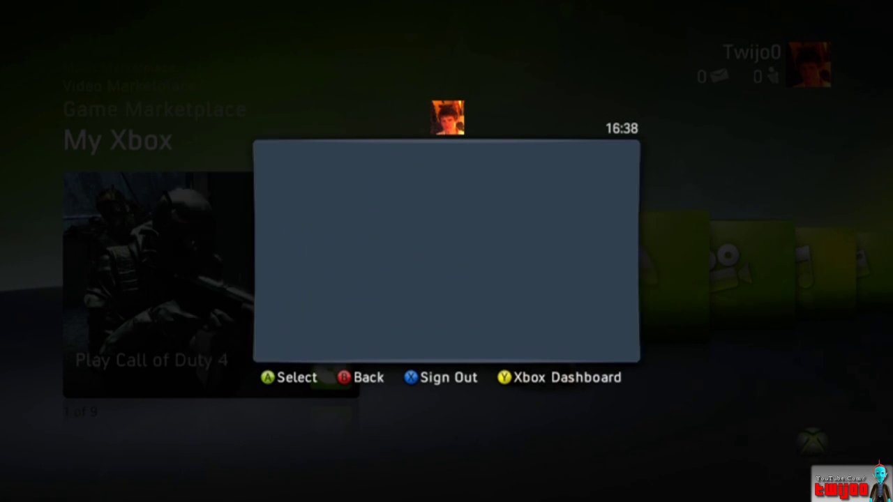
key("Down")
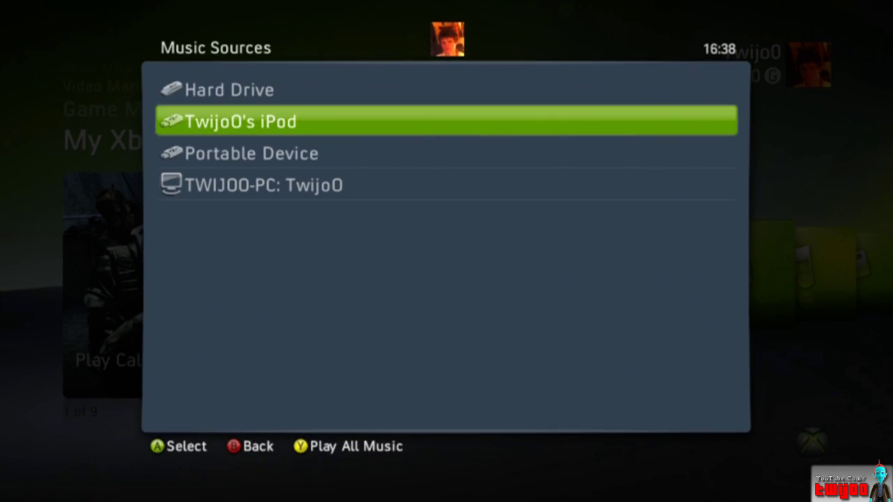
key("Return")
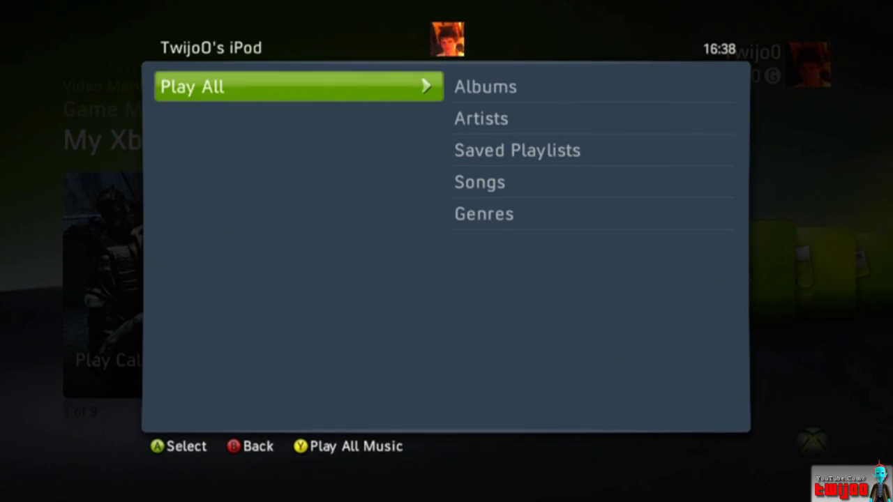
Step: Look through the iPod's music categories and play all of its music
key("Right")
key("Down")
key("Down")
key("Down")
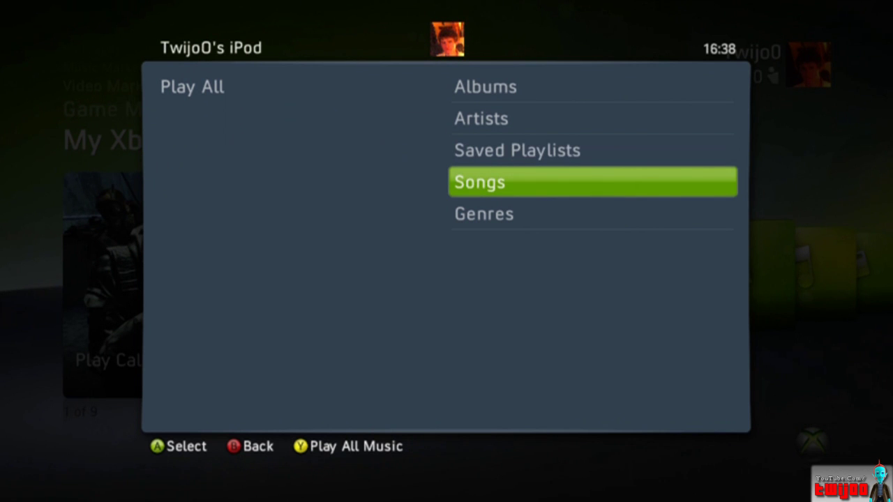
key("Down")
key("Up")
key("Left")
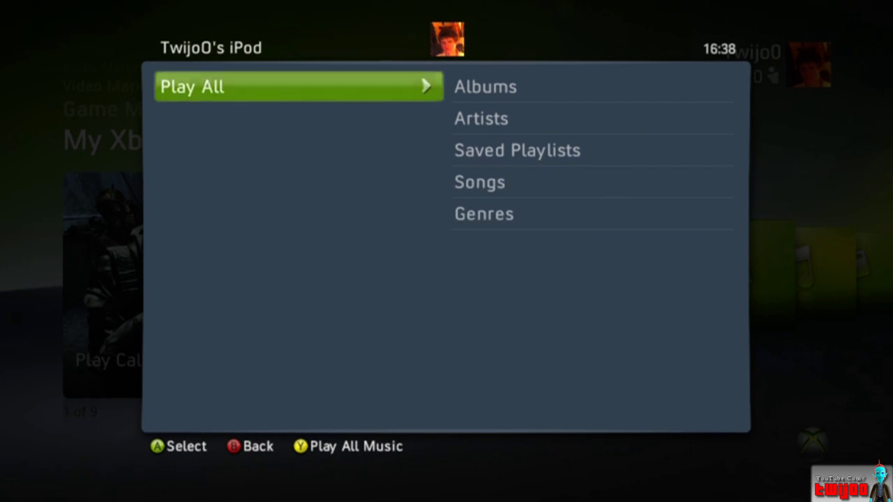
key("Return")
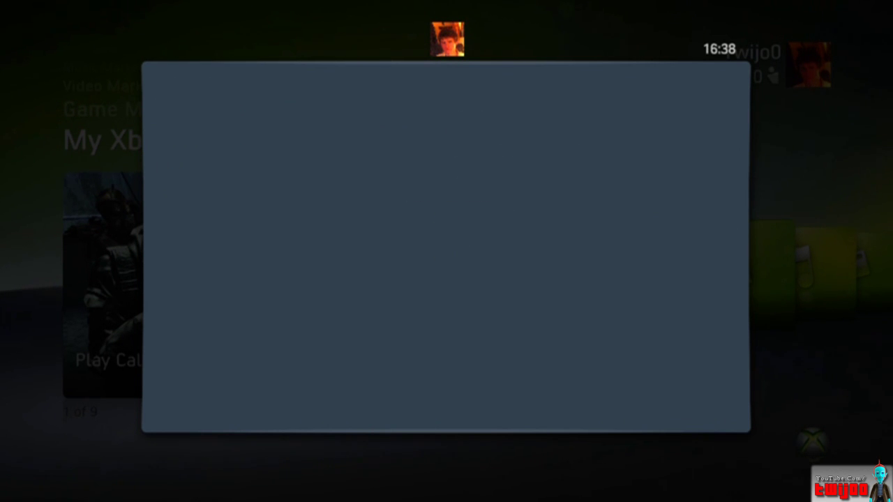
Step: Skip forward through several tracks of the iPod's music and go back to a previous one
key("Up")
key("Right")
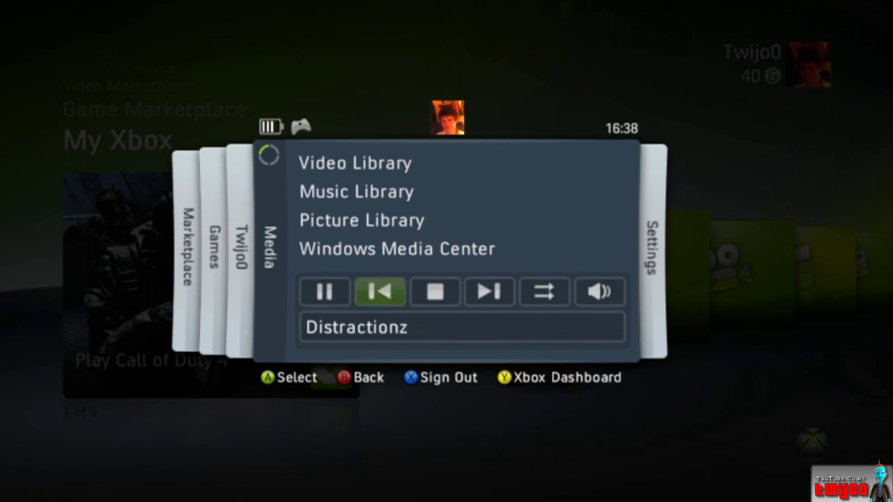
key("Right")
key("Right")
key("Return")
key("Return")
key("Return")
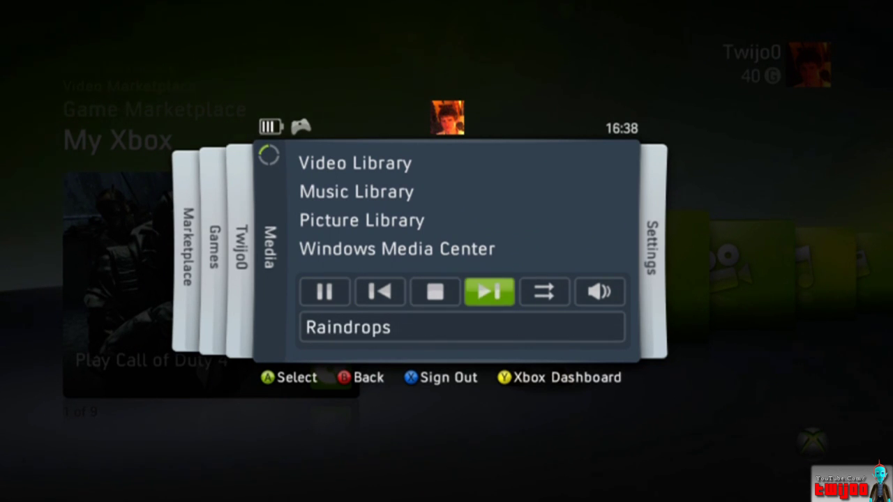
key("Left")
key("Left")
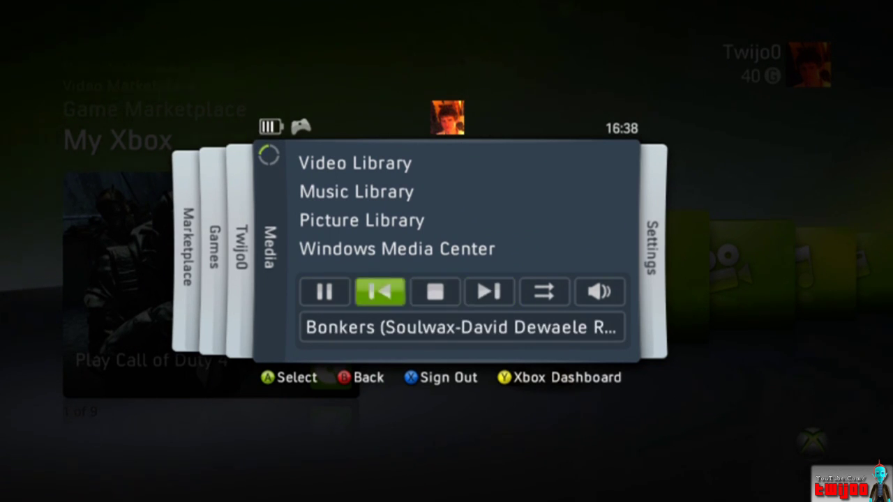
Step: Stop the music playback and open the Music Library
key("Right")
key("Return")
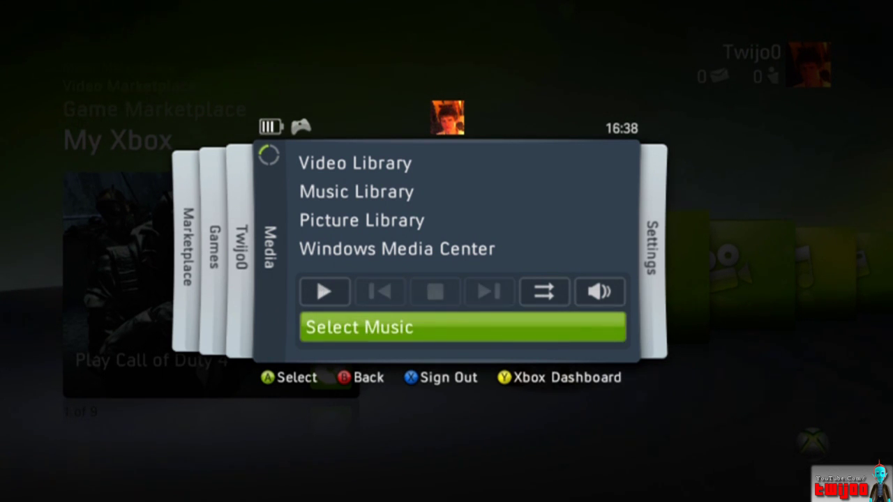
key("Up")
key("Down")
key("Up")
key("Up")
key("Up")
key("Up")
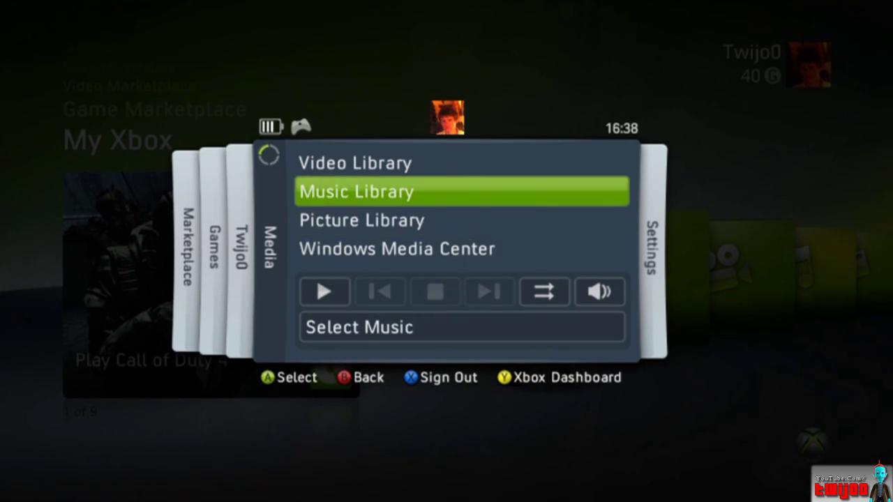
key("Return")
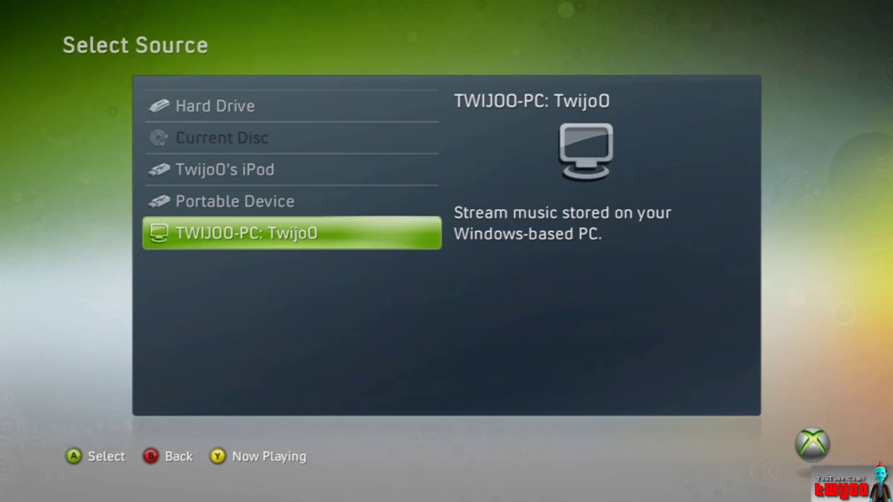
Step: Choose the Windows-based PC as the music source and look through its music categories
key("Up")
key("Down")
key("Return")
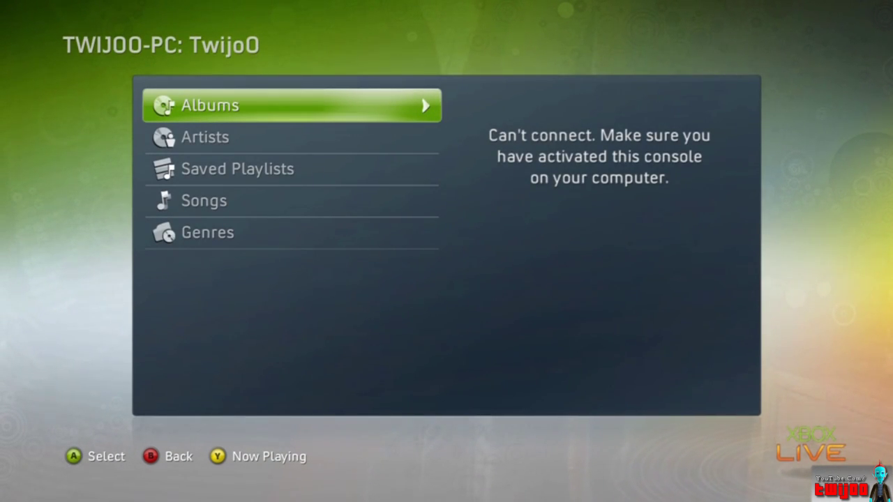
key("Down")
key("Down")
key("Down")
key("Down")
key("Up")
key("Up")
key("Up")
key("Up")
Step: View the Now Playing screen with its playlist, and back out of the PC's music library
key("y")
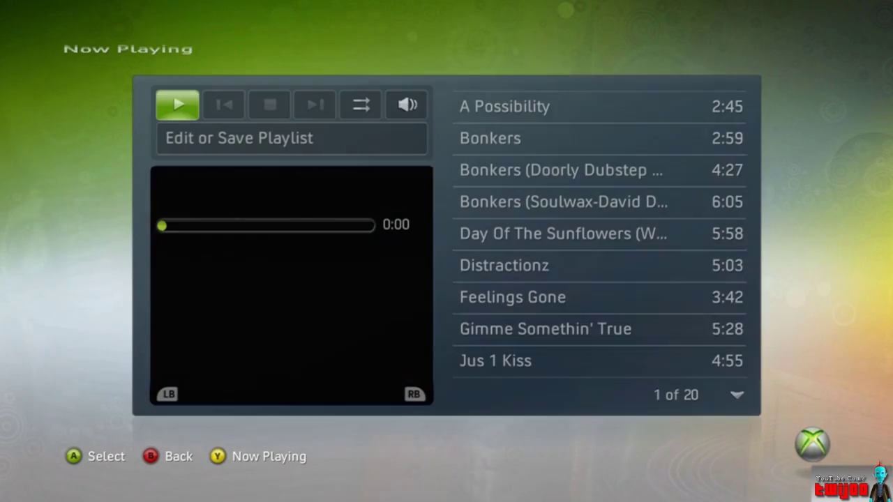
key("Down")
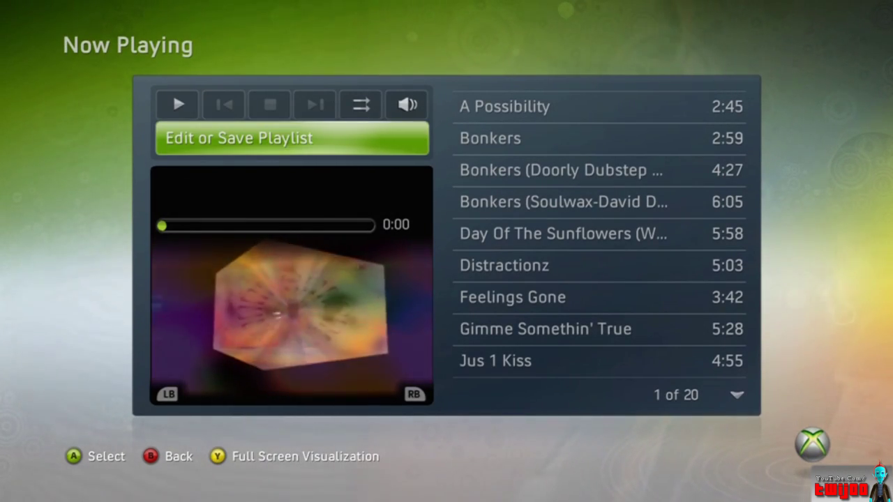
key("y")
key("b")
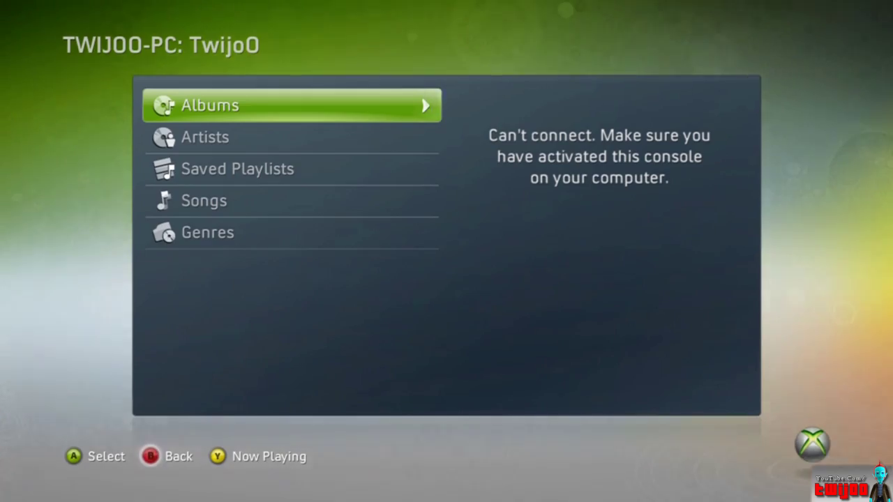
key("b")
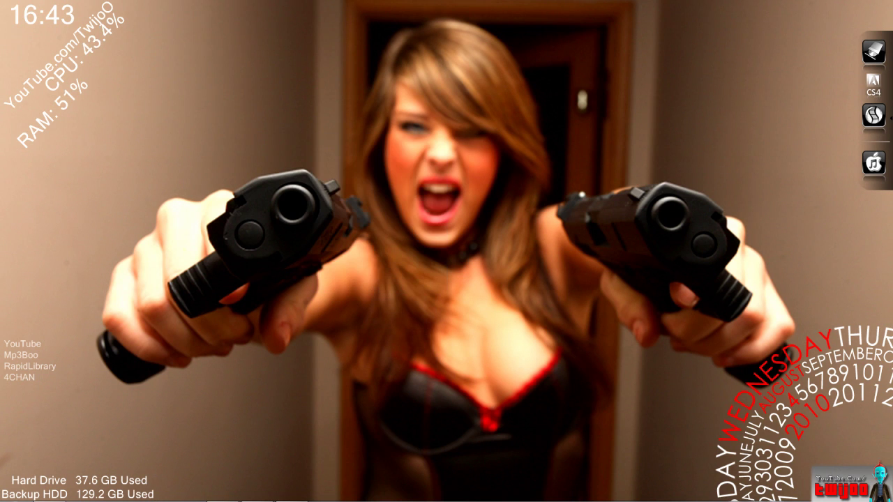
Step: Switch to the Windows PC, search for "media" to open Media streaming options, and close that window
left_click(14, 491)
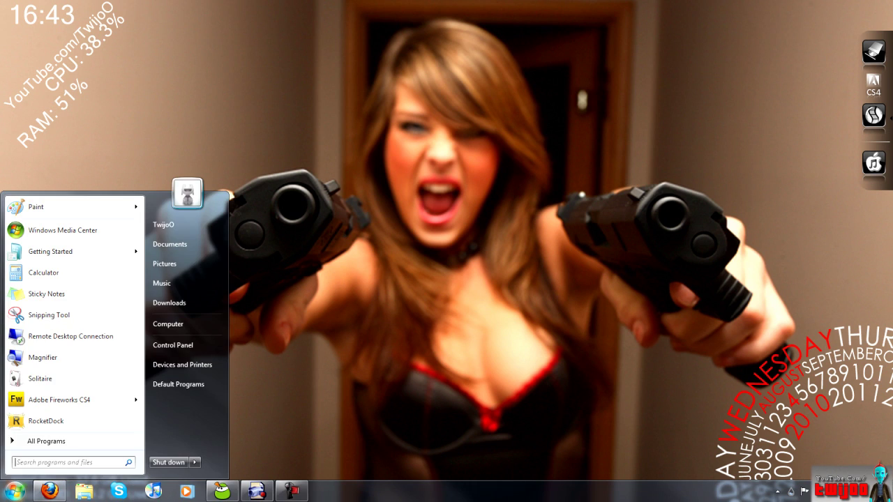
type("media")
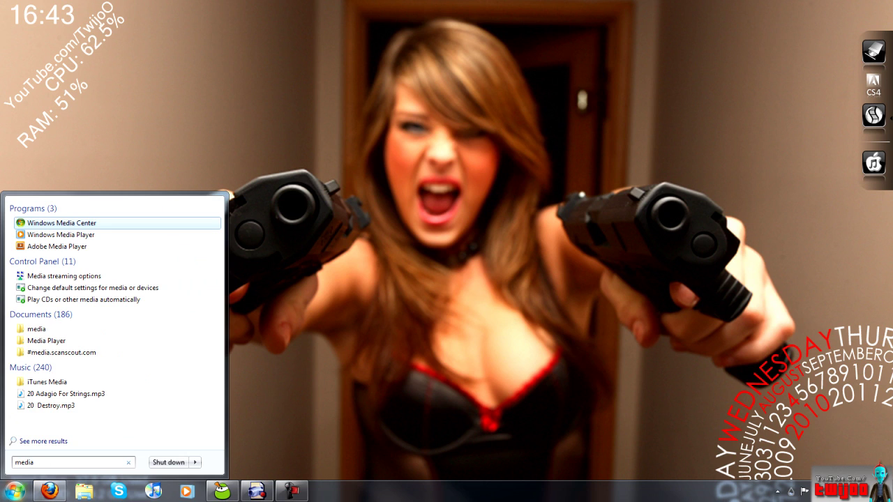
key("Down")
key("Down")
key("Down")
key("Down")
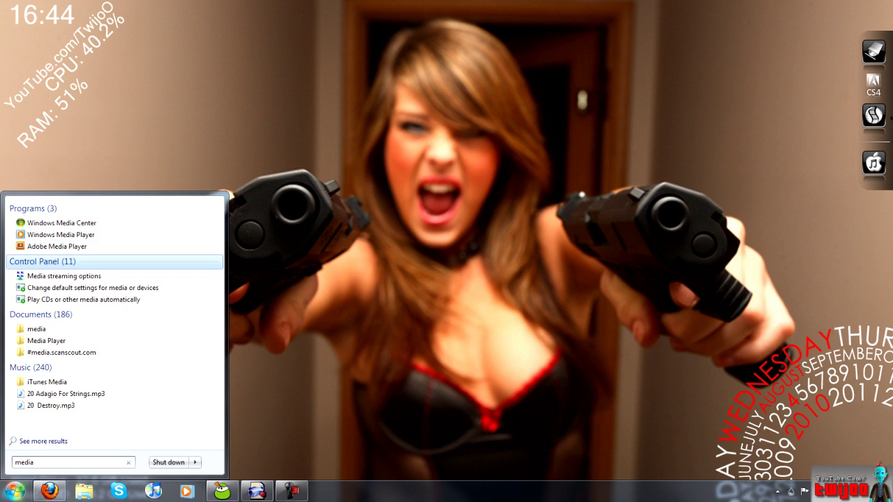
key("Return")
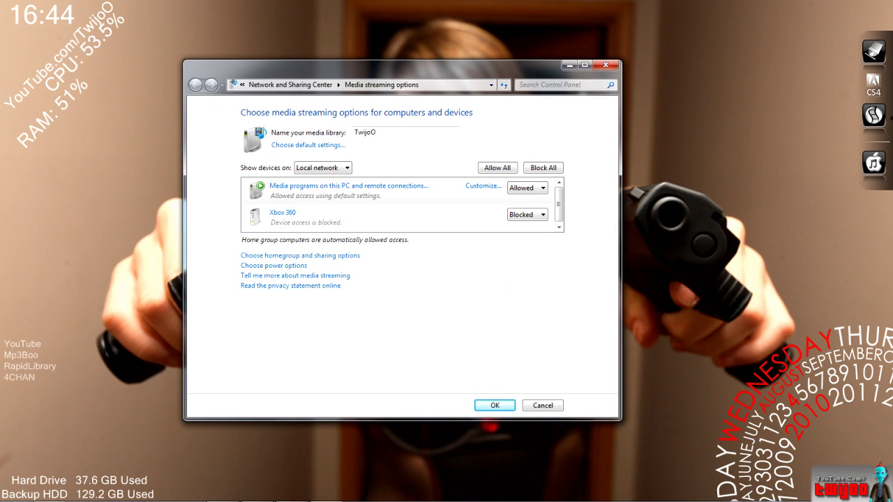
key("alt+F4")
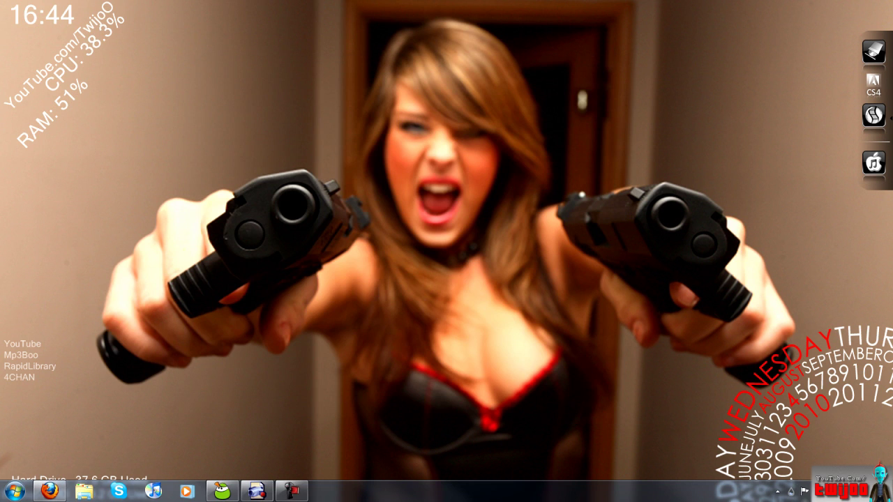
Step: Open the Network and Sharing Center and display the full network map
right_click(791, 491)
left_click(774, 490)
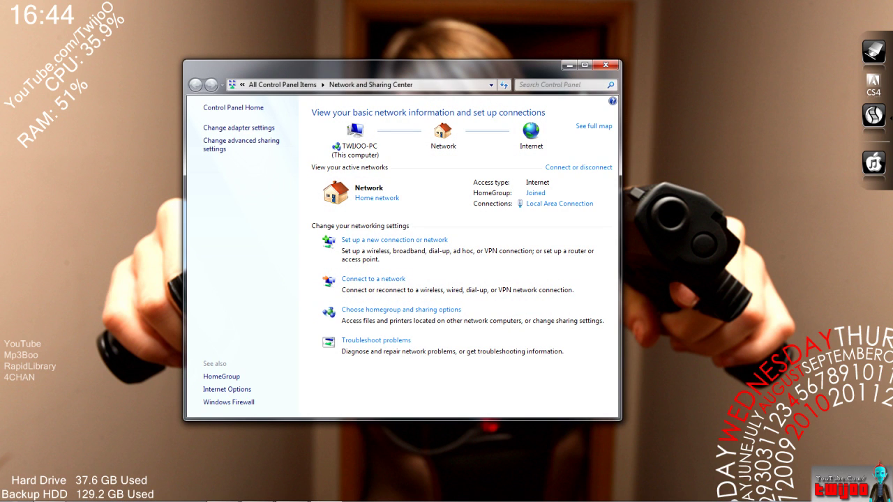
left_click(593, 126)
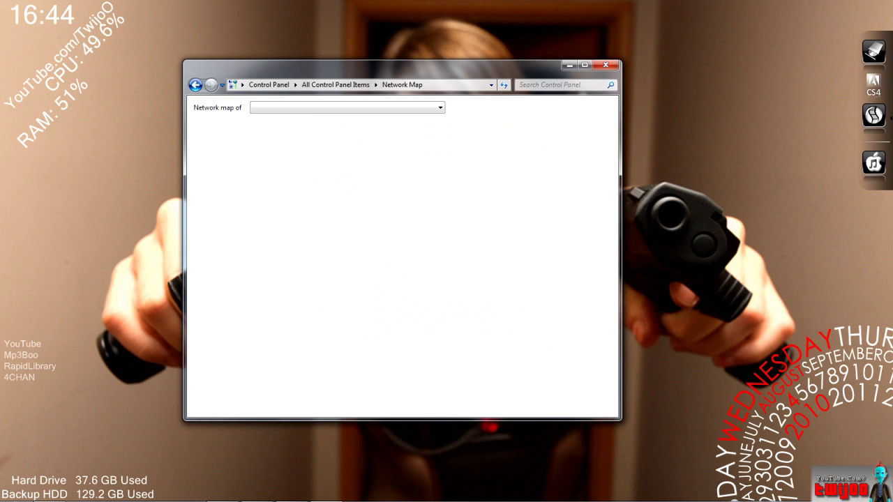
left_click_drag(419, 66, 448, 51)
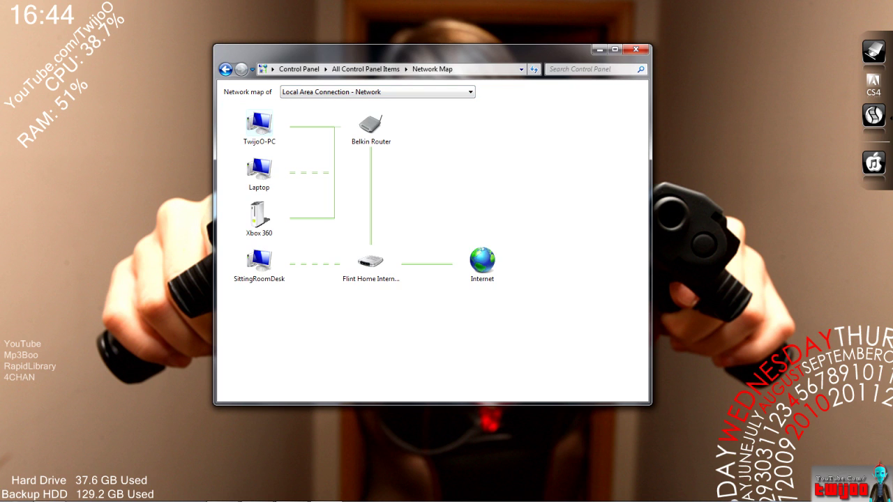
Step: Open the Media streaming options through the Xbox 360 in the network map and set its access to Allowed
double_click(258, 217)
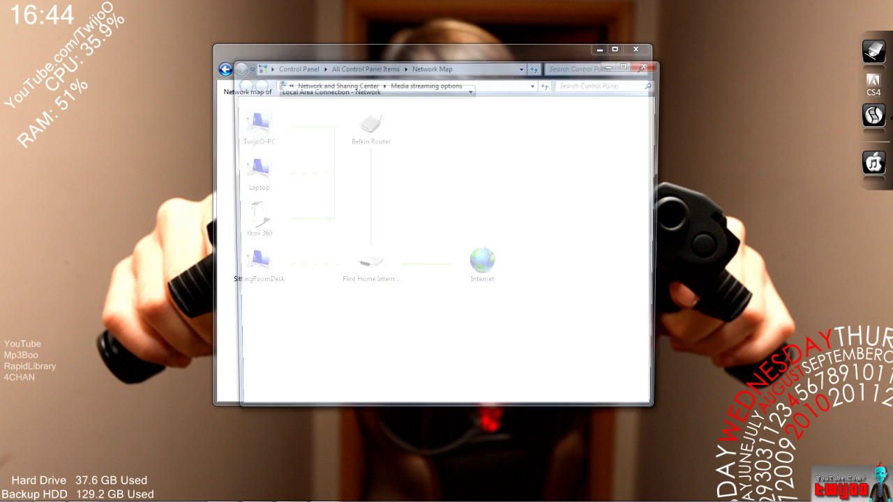
left_click_drag(457, 64, 426, 125)
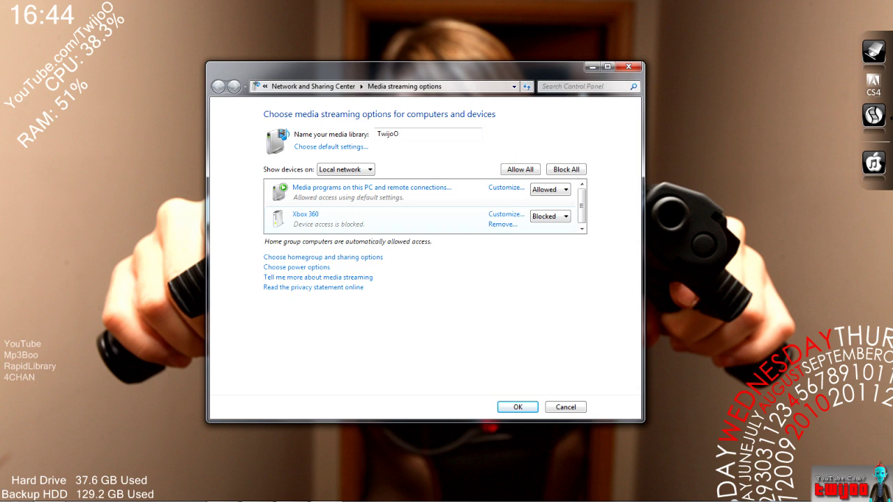
left_click(549, 217)
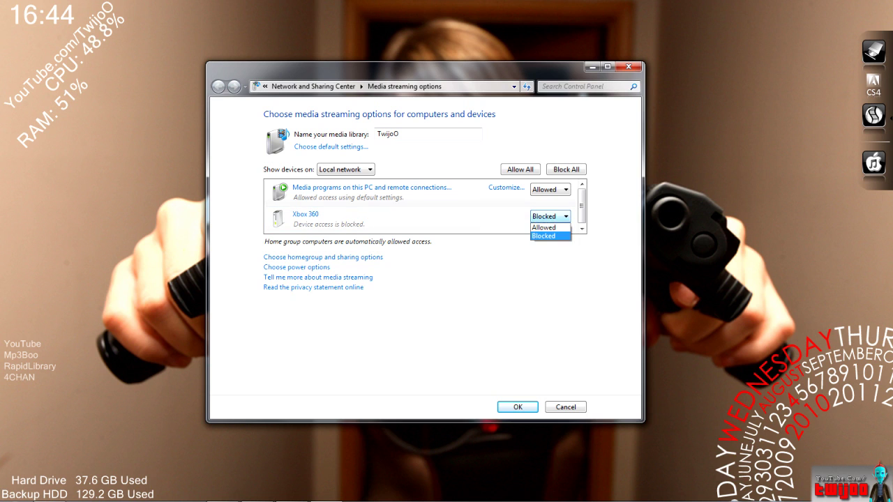
left_click(547, 226)
Step: Customize the Xbox 360's streaming by turning off default settings so all library media is available, and save the media streaming options
left_click(506, 214)
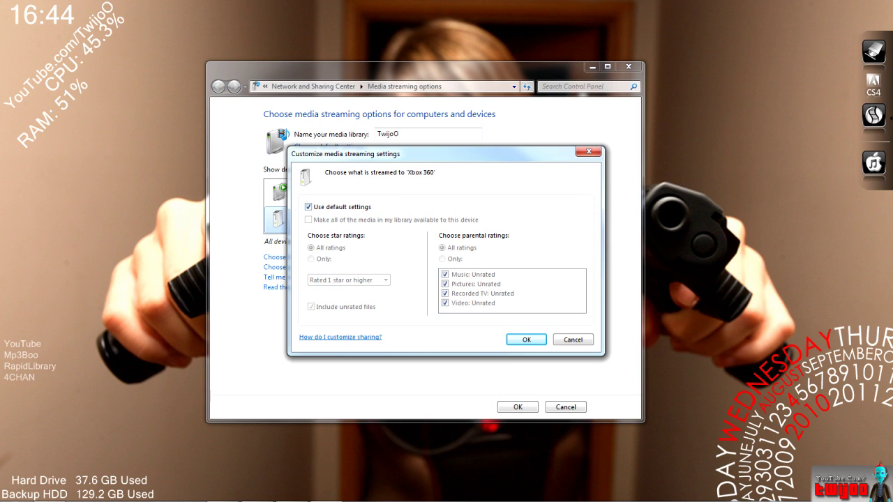
left_click(309, 207)
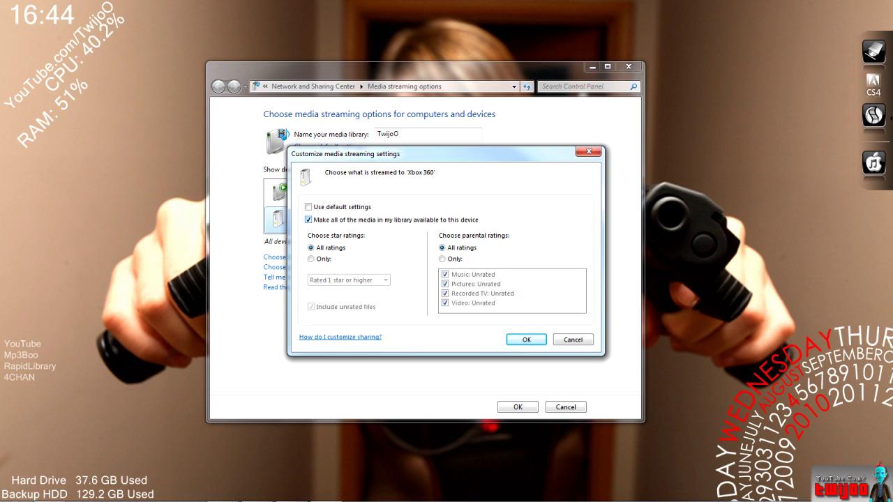
key("Return")
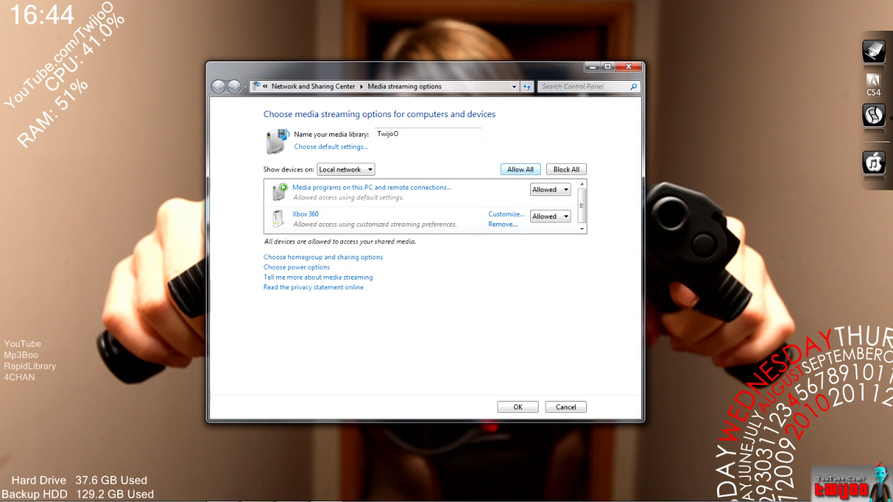
left_click(517, 407)
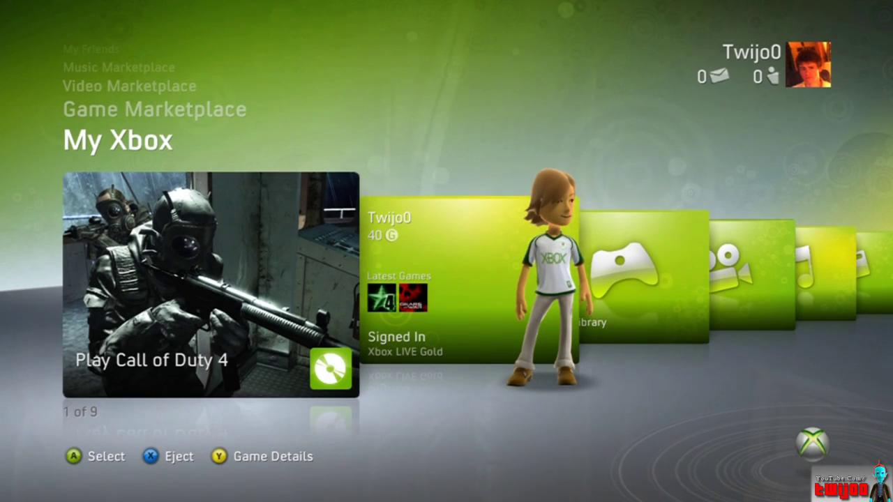
Step: Switch to the Xbox 360 and open the Music Library's list of music sources from the Guide
key("Right")
key("Return")
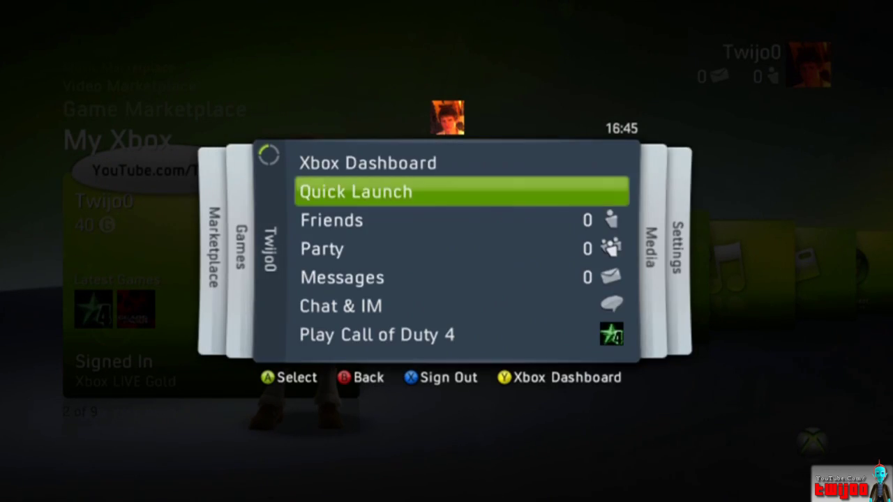
key("Right")
key("Down")
key("Down")
key("Down")
key("Down")
key("Return")
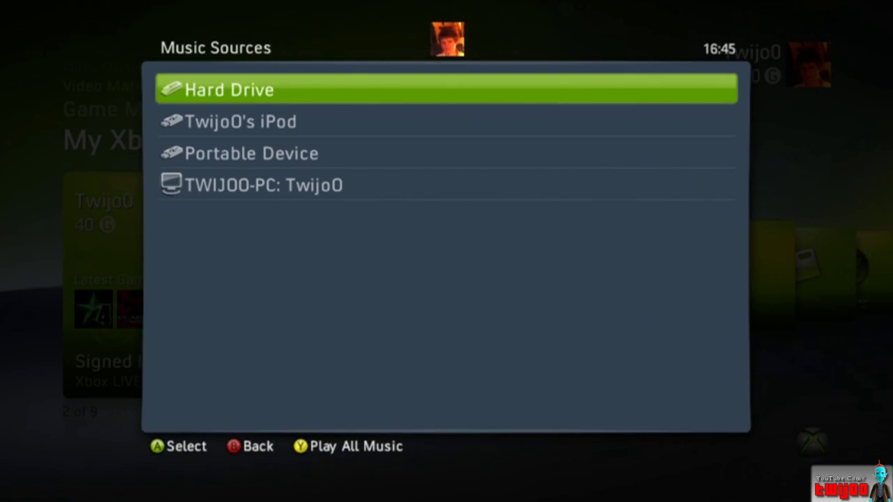
Step: Choose the networked PC as the music source and open its Albums list
key("Down")
key("Down")
key("Down")
key("Return")
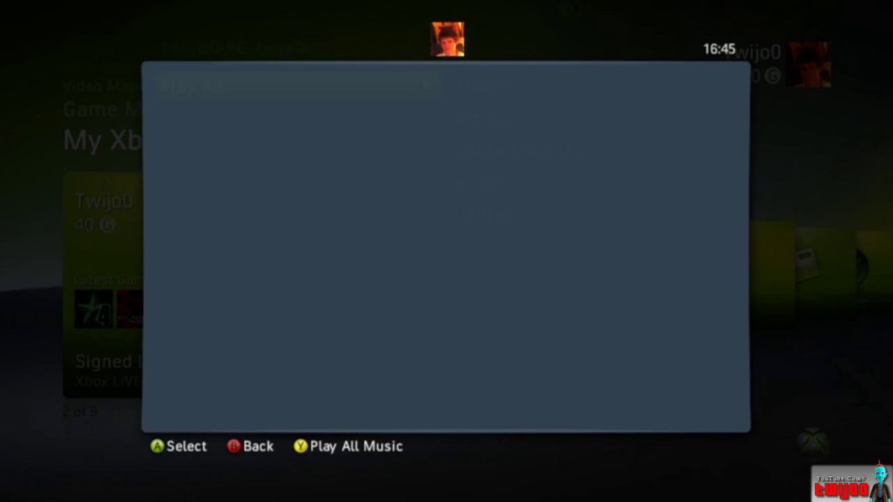
key("Right")
key("Return")
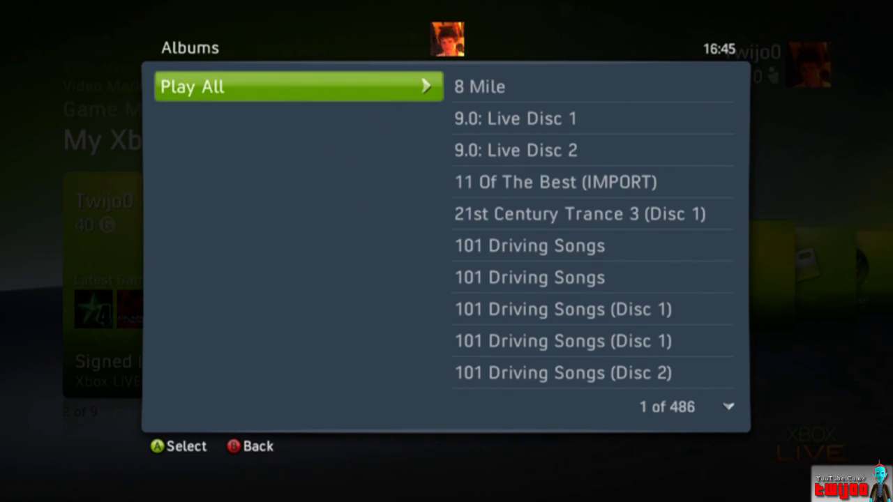
Step: Go back to the PC library's categories and open Saved Playlists
key("Escape")
key("Down")
key("Down")
key("Return")
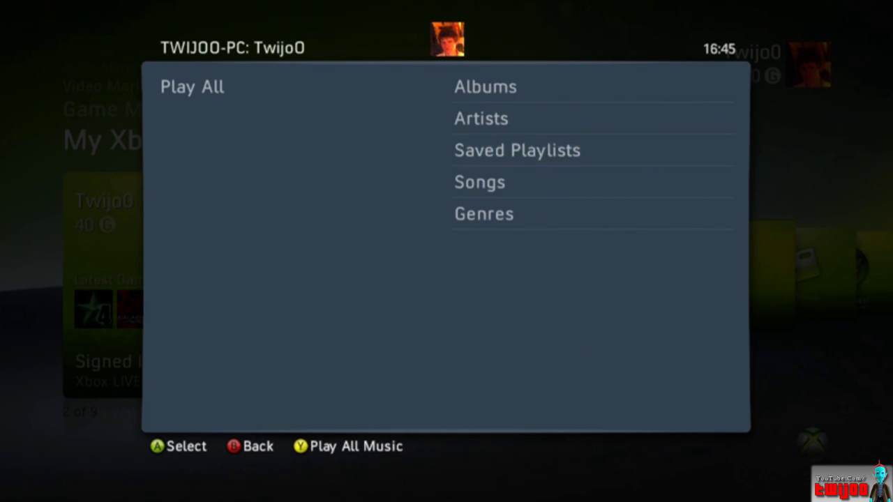
Step: Browse through the saved playlists streamed from the PC
key("Right")
key("Down")
key("Down")
key("Down")
key("Down")
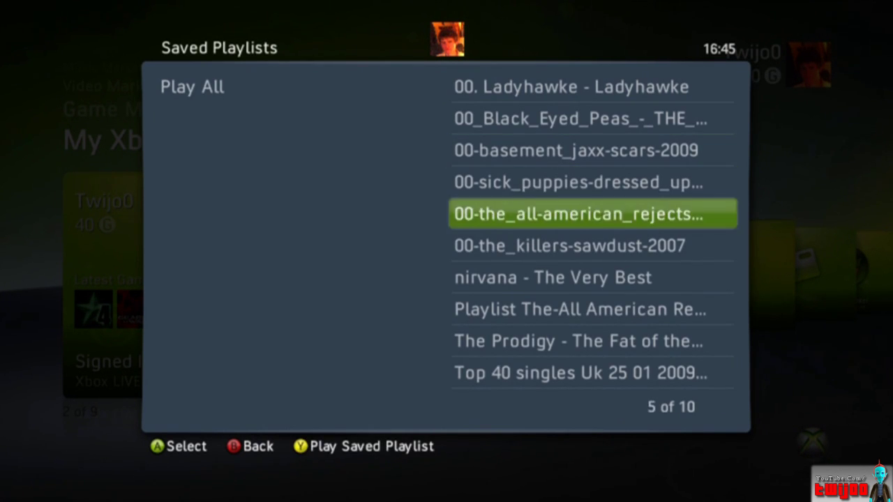
key("Down")
key("Down")
key("Down")
key("Down")
key("Down")
key("Up")
key("Up")
key("Up")
key("Up")
key("Up")
key("Up")
key("Up")
key("Up")
key("Down")
key("Down")
key("Down")
key("Down")
key("Down")
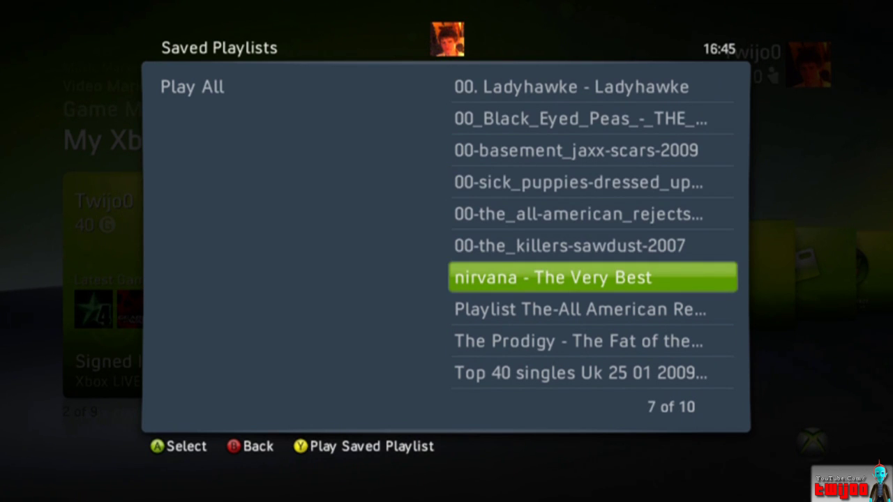
Step: Leave the saved playlists and reopen the Albums category of the PC's music library
key("Escape")
key("Left")
key("Right")
key("Up")
key("Up")
key("Return")
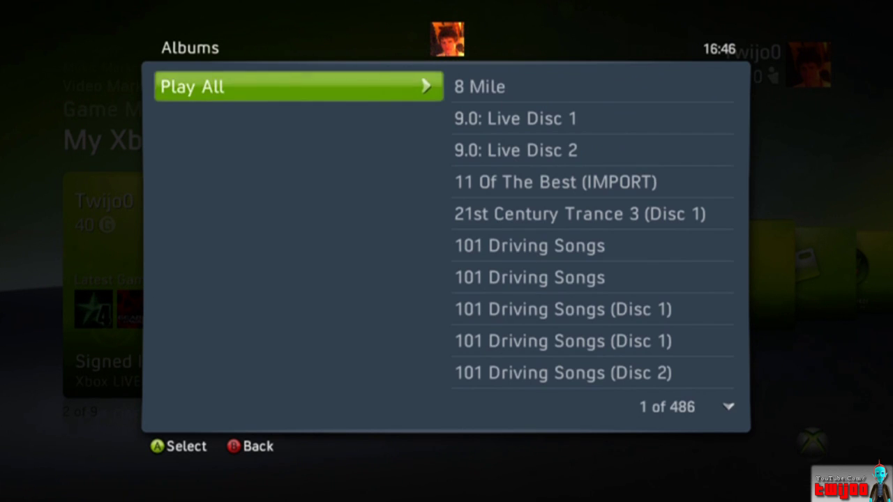
Step: Find the album Club Anthems 2010 in the Albums list and open its songs
key("Right")
key("Page_Down")
key("Page_Down")
key("Page_Down")
key("Page_Down")
key("Page_Down")
key("Page_Down")
key("Page_Down")
key("Page_Down")
key("Page_Down")
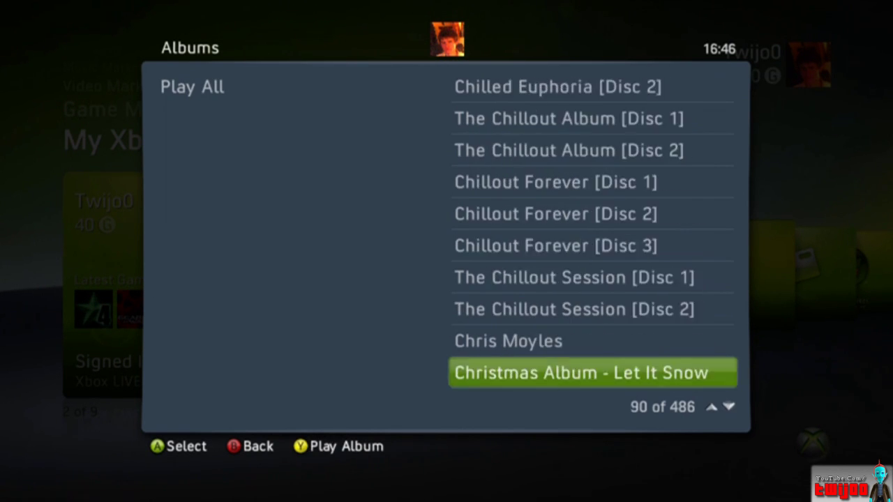
key("Page_Down")
key("Down")
key("Up")
key("Up")
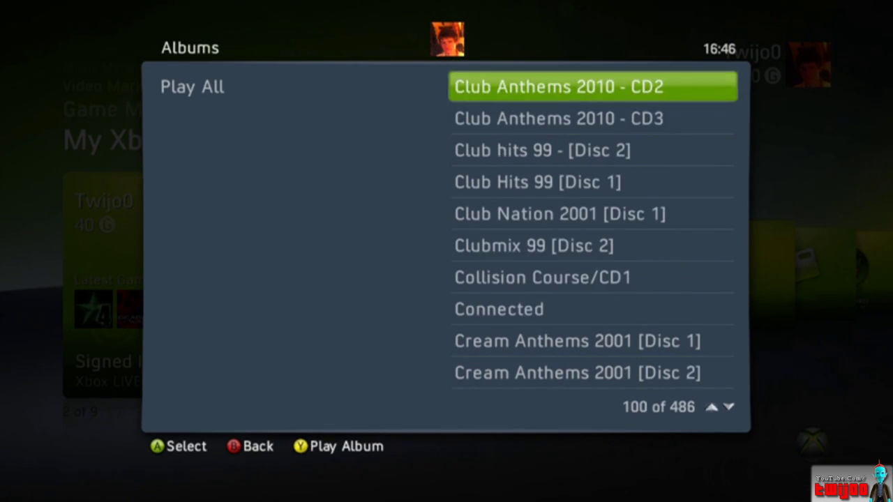
key("Up")
key("Up")
key("Return")
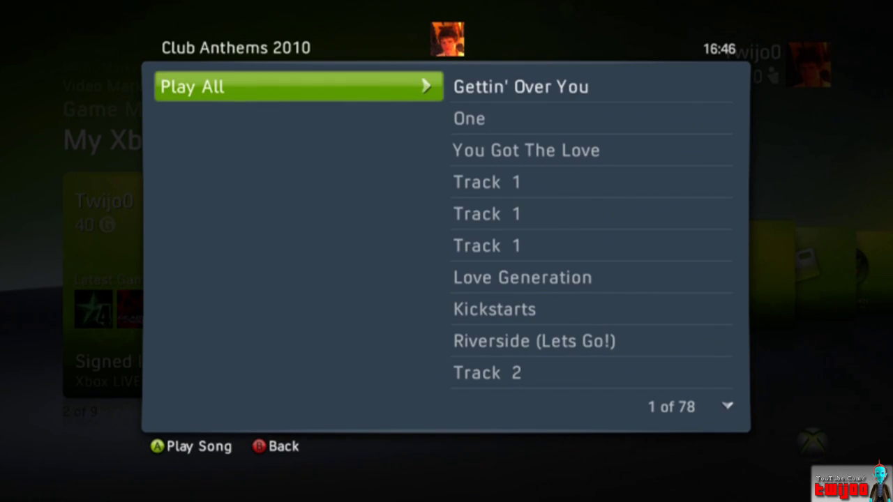
Step: Play the song Riverside (Lets Go!) from the Club Anthems 2010 album
key("Right")
key("Down")
key("Down")
key("Down")
key("Down")
key("Down")
key("Down")
key("Down")
key("Down")
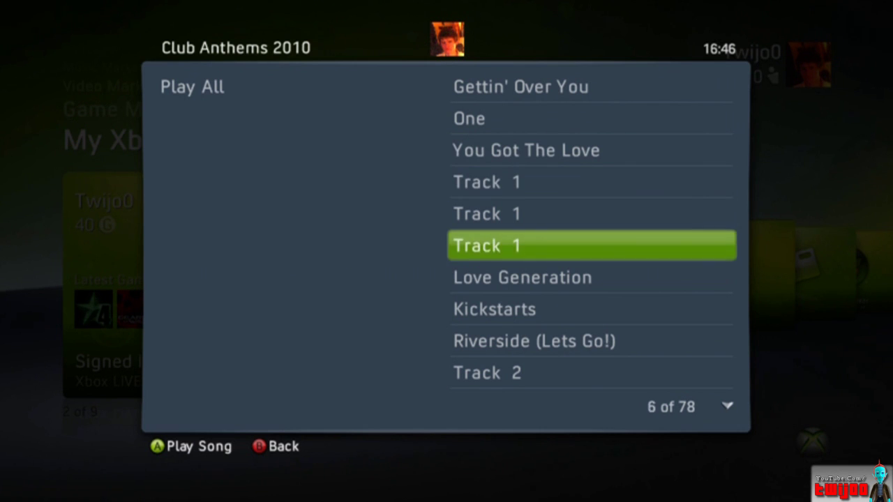
key("Return")
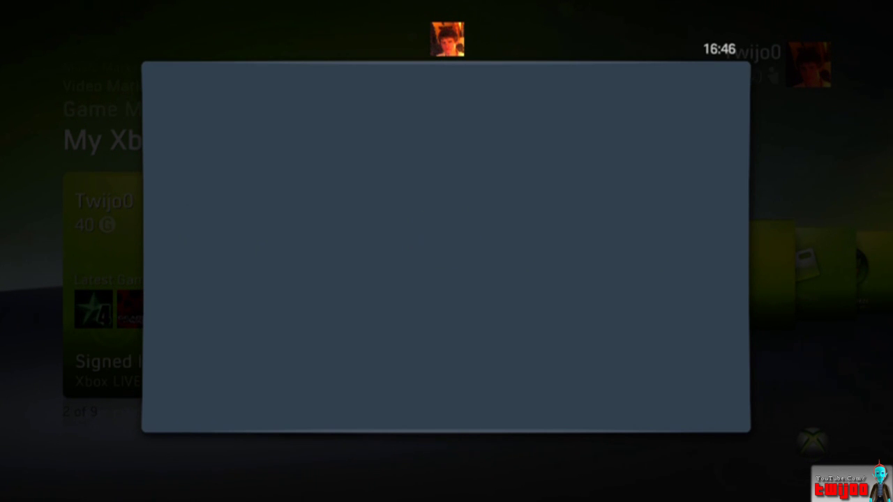
Step: Return to the Guide's Media section and move to the stop control for the playing song
key("Right")
key("Right")
key("Right")
key("Right")
key("Right")
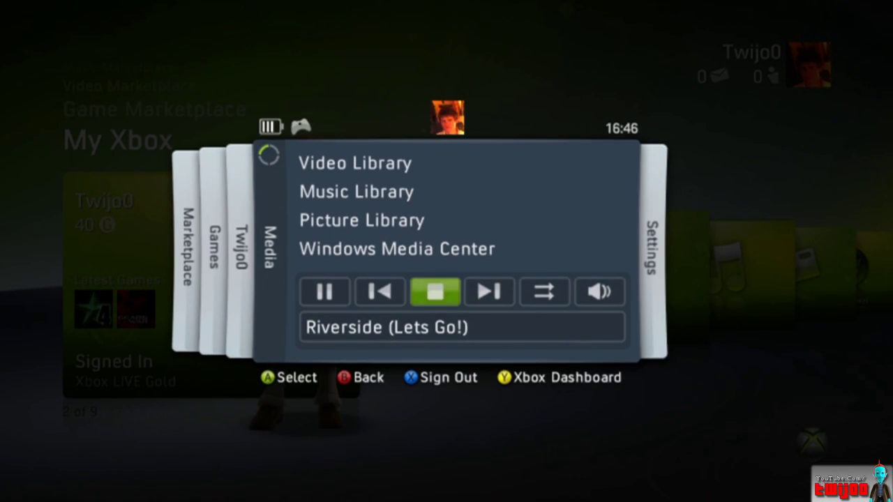